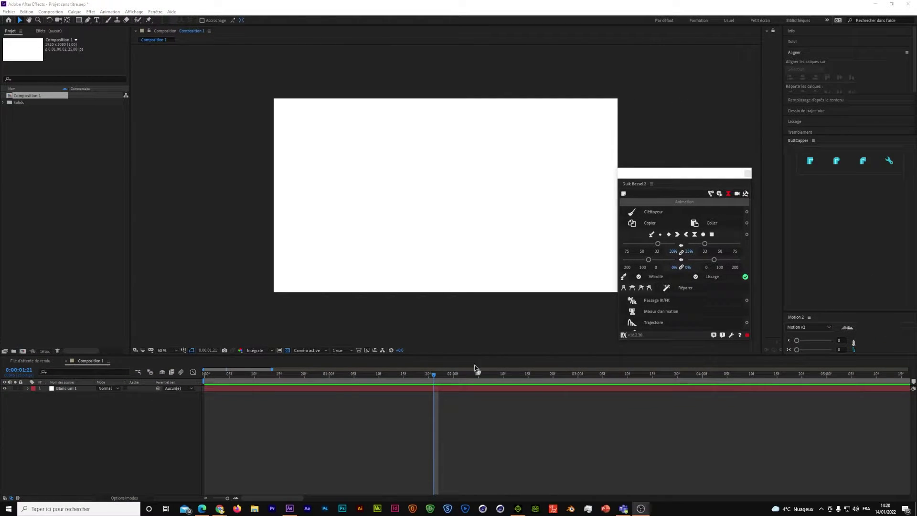
# Step: Draw a red square near the composition's upper left with the Rectangle tool
pyautogui.click(112, 424)
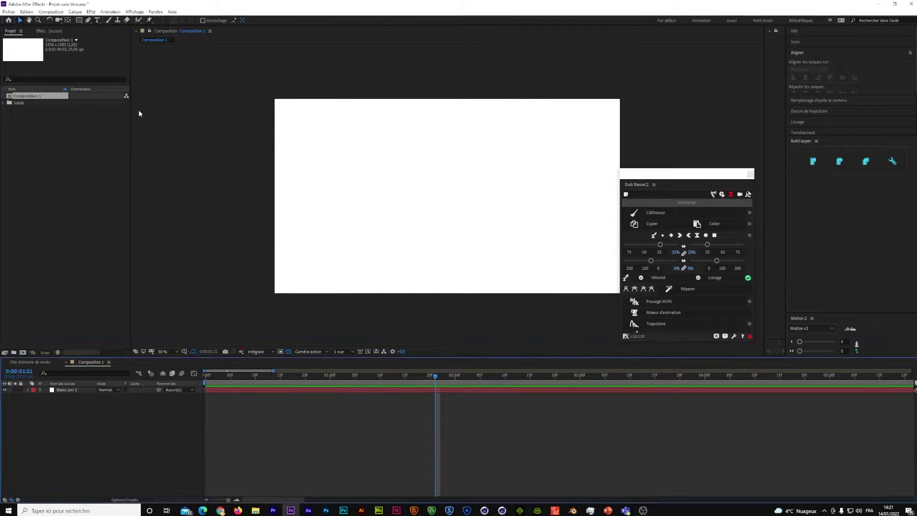
pyautogui.click(79, 20)
pyautogui.moveTo(301, 137); pyautogui.dragTo(338, 174)
pyautogui.click(105, 462)
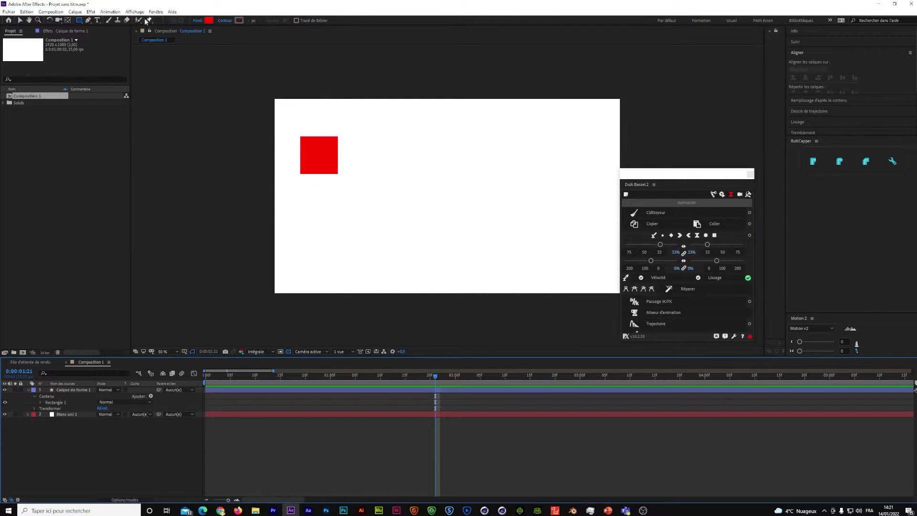
# Step: Draw a curved Pen path running toward the composition's right side
pyautogui.click(89, 20)
pyautogui.click(350, 123)
pyautogui.moveTo(475, 167); pyautogui.dragTo(506, 222)
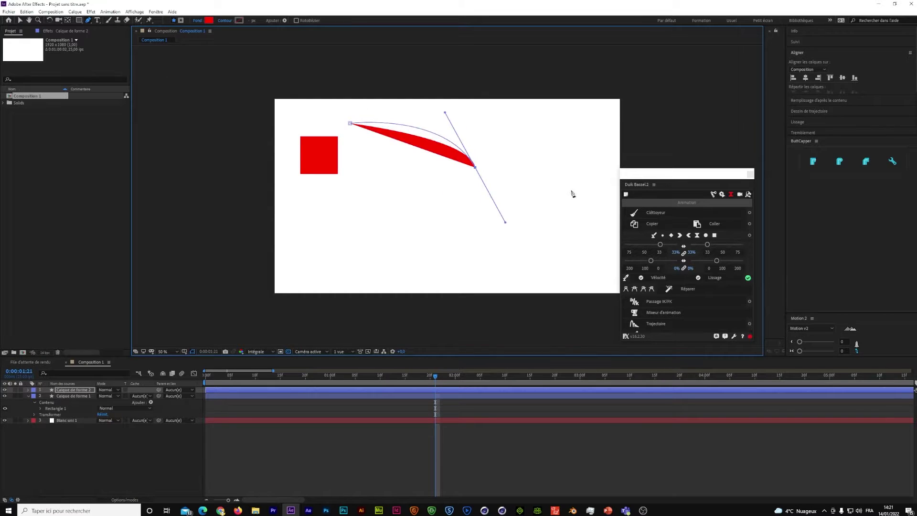
# Step: Expand the curve to Contents > Shape 1 > Path 1, select Path, then select the square layer at 0:00
pyautogui.click(28, 390)
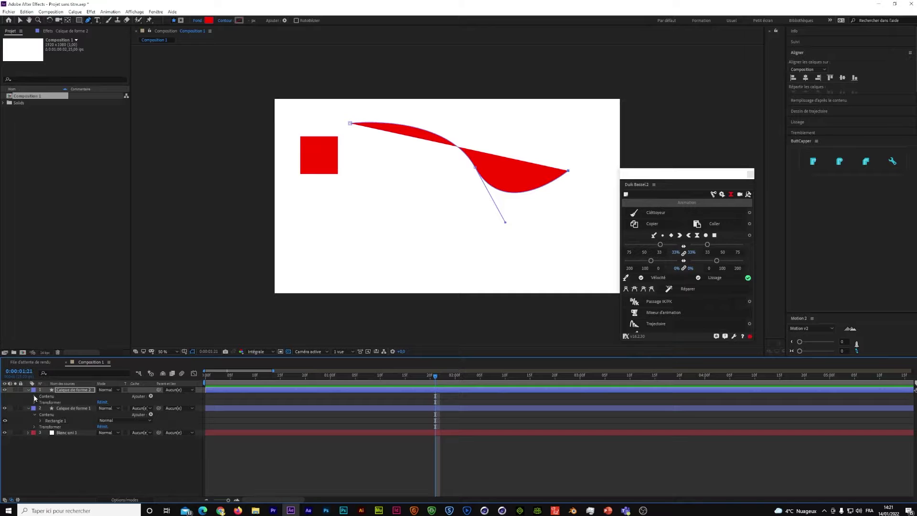
pyautogui.click(35, 397)
pyautogui.click(40, 402)
pyautogui.click(47, 408)
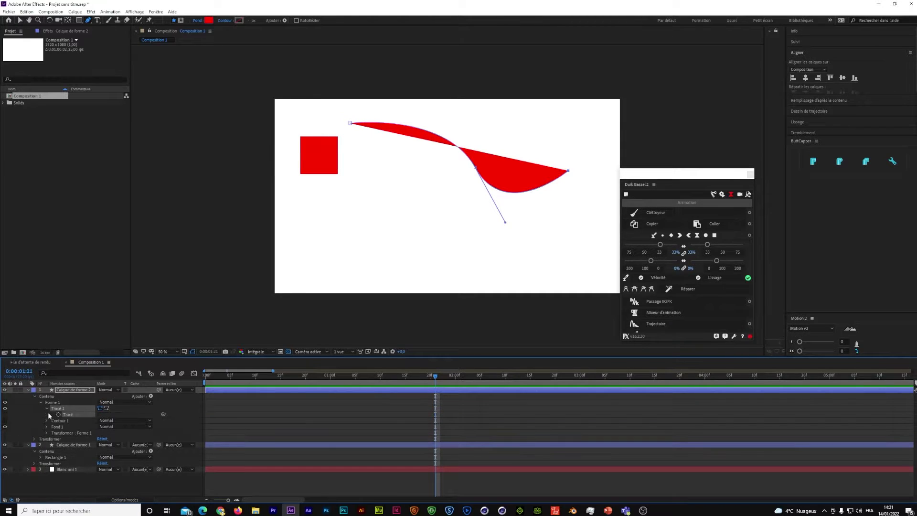
pyautogui.click(71, 414)
pyautogui.click(73, 446)
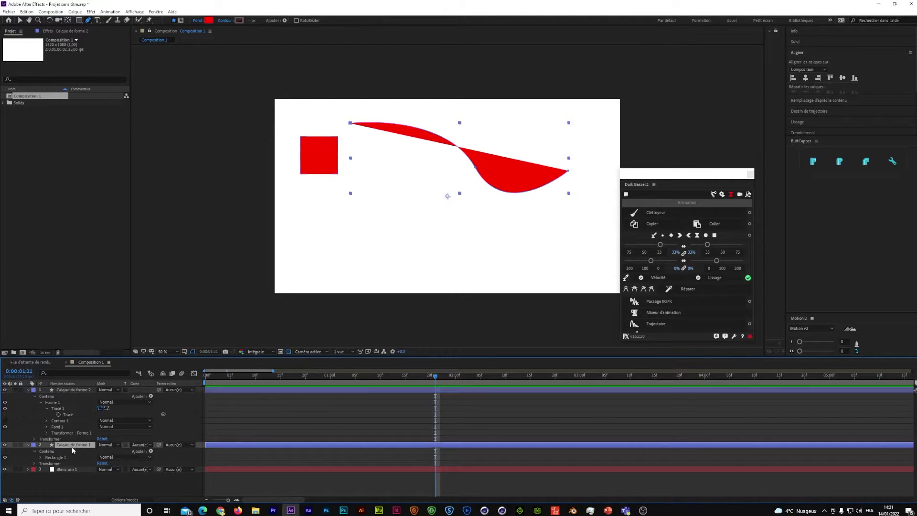
pyautogui.moveTo(215, 377); pyautogui.dragTo(204, 383)
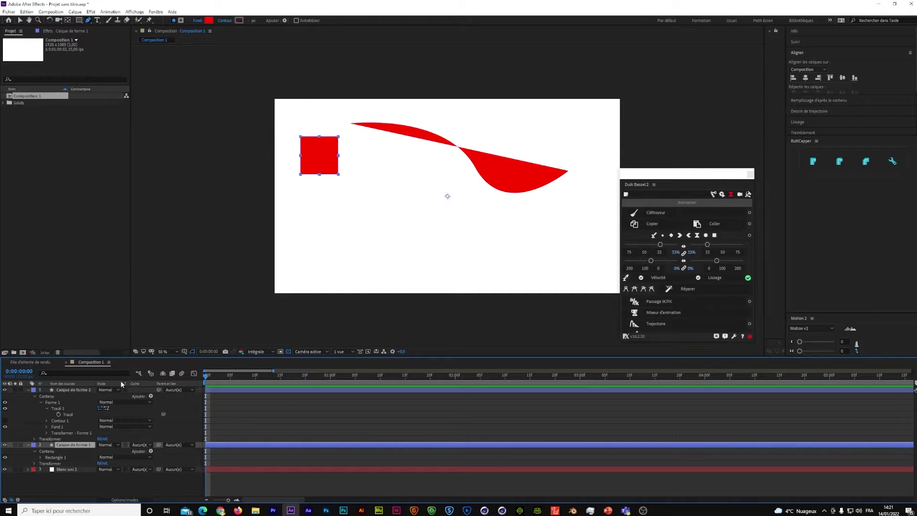
# Step: Paste the copied curve into the square's Position property as keyframes
pyautogui.press('p')
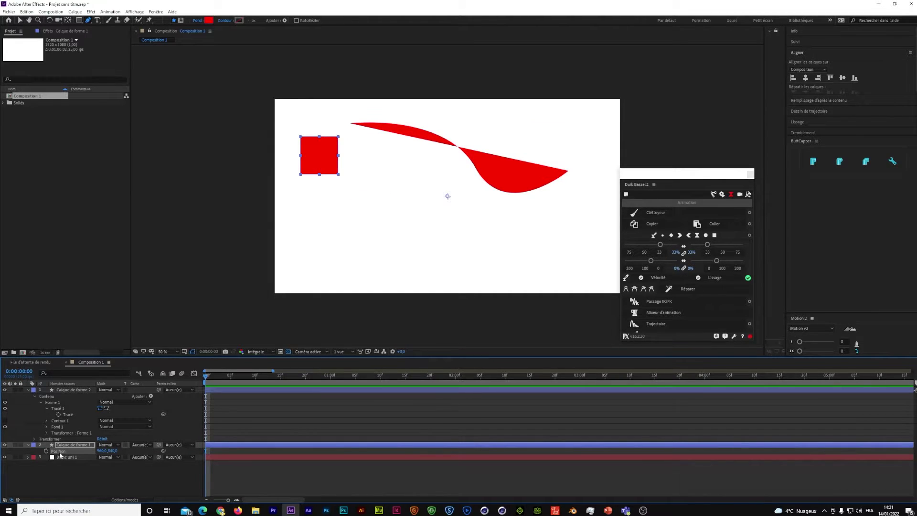
pyautogui.hotkey('ctrl', 'v')
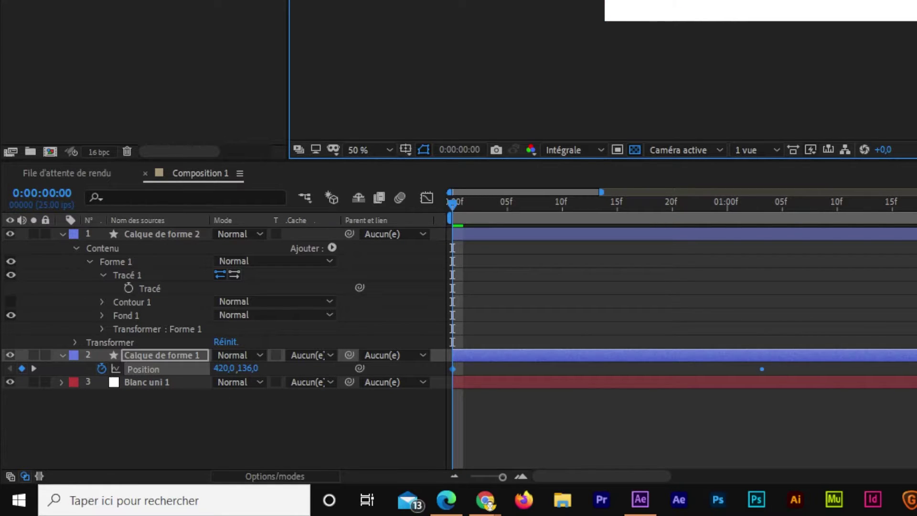
pyautogui.click(762, 379)
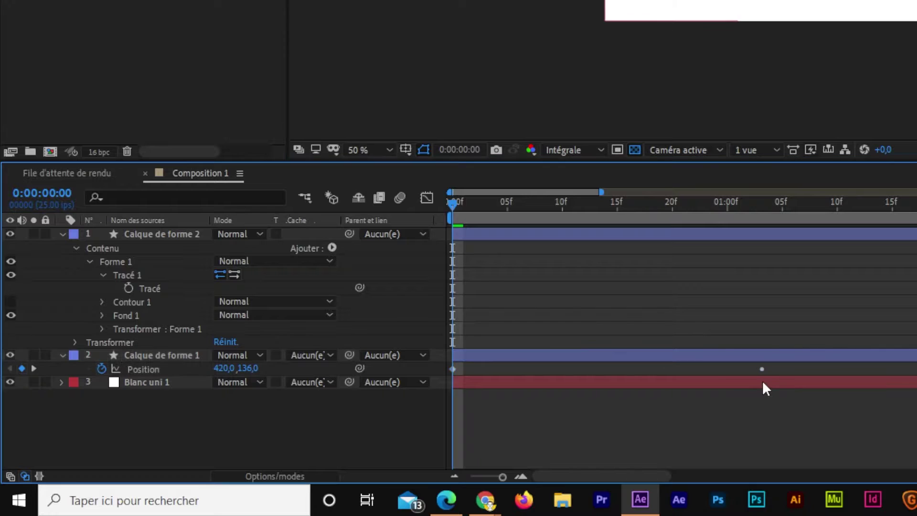
pyautogui.click(763, 368)
pyautogui.rightClick(763, 368)
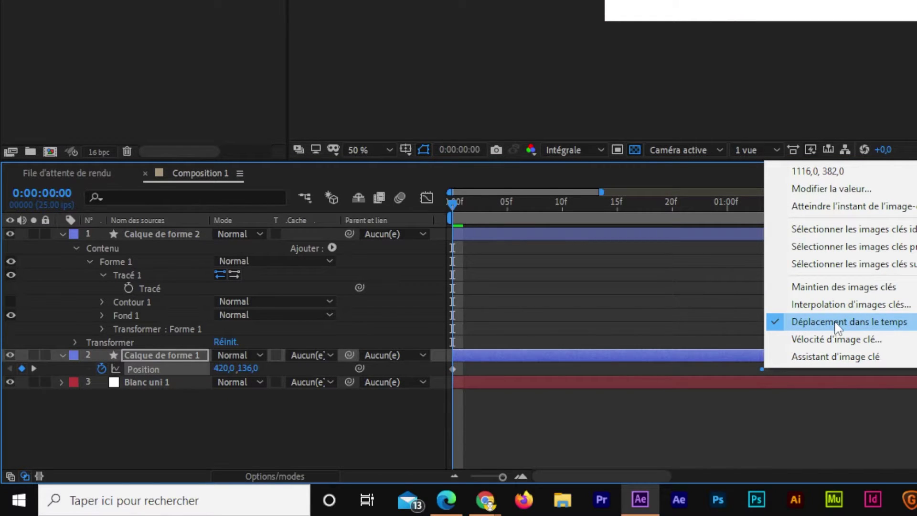
pyautogui.click(806, 445)
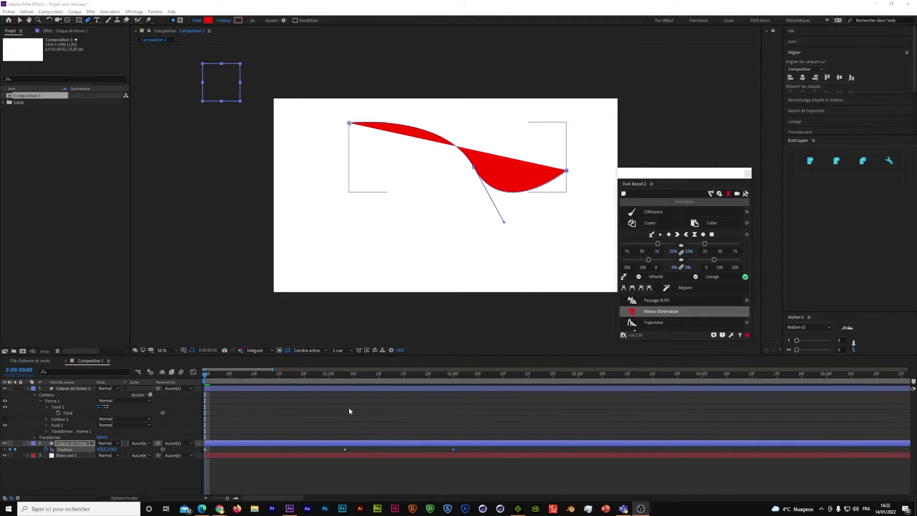
# Step: Delete the curve shape layer and scrub to preview the square's motion
pyautogui.click(81, 388)
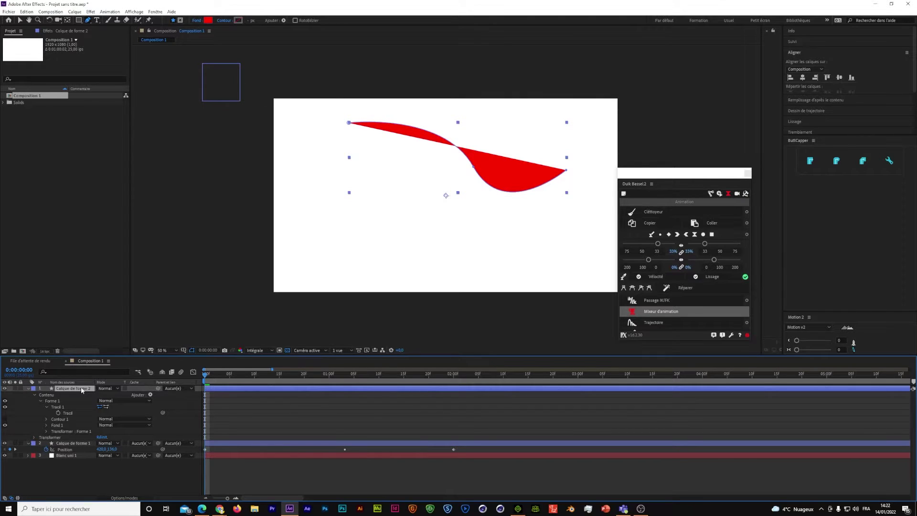
pyautogui.press('Delete')
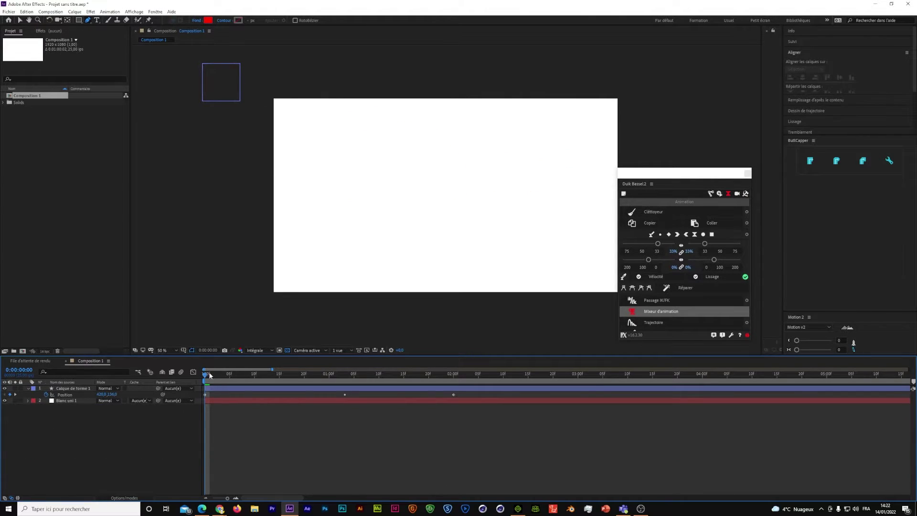
pyautogui.moveTo(210, 371); pyautogui.dragTo(454, 404)
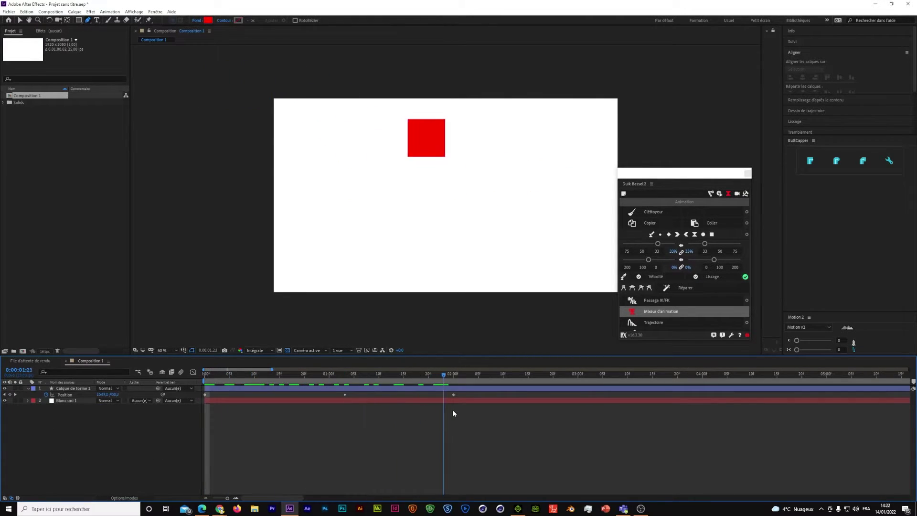
# Step: Review the square travelling along its motion path, then delete the square layer
pyautogui.click(85, 395)
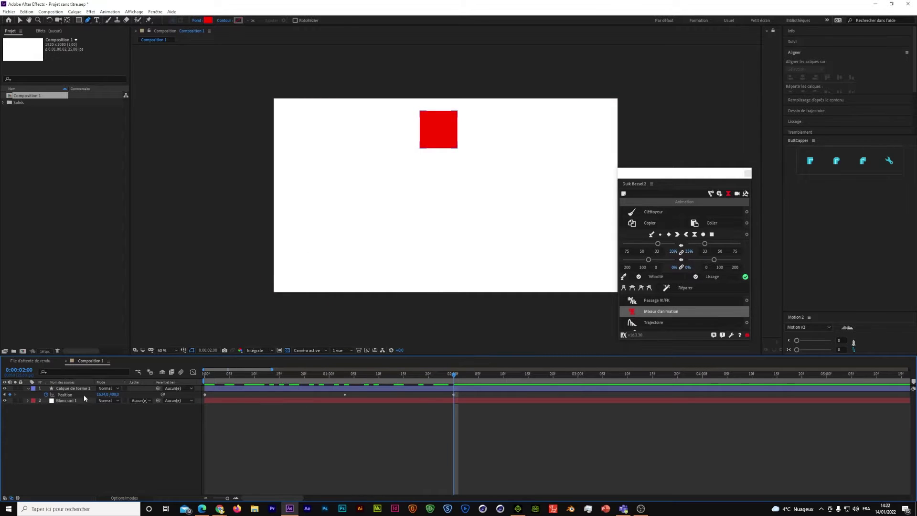
pyautogui.click(79, 389)
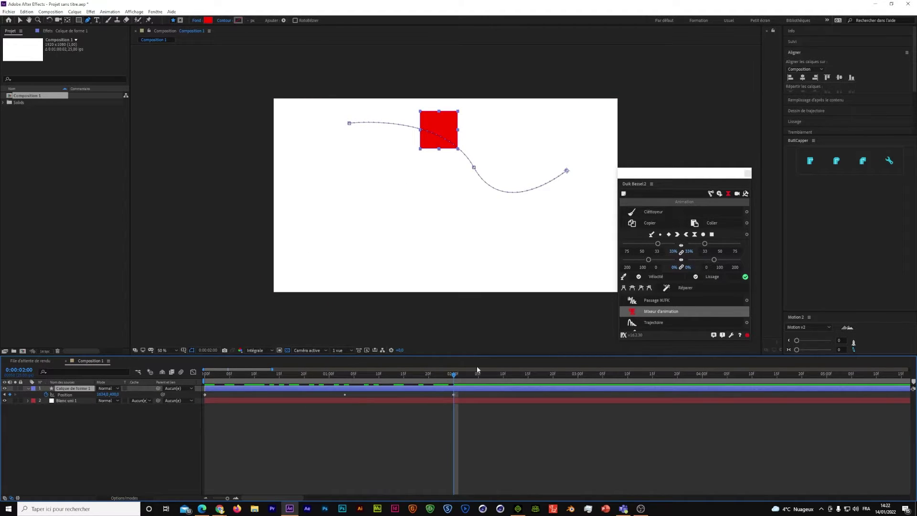
pyautogui.moveTo(453, 375)
pyautogui.mouseDown()
pyautogui.moveTo(423, 374)
pyautogui.moveTo(418, 394)
pyautogui.moveTo(399, 396)
pyautogui.mouseUp()
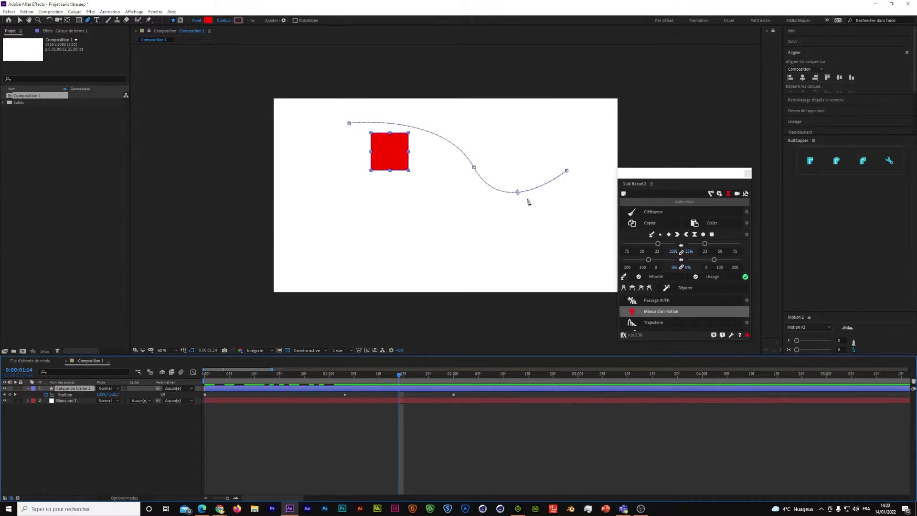
pyautogui.moveTo(399, 376)
pyautogui.mouseDown()
pyautogui.moveTo(237, 403)
pyautogui.moveTo(431, 406)
pyautogui.mouseUp()
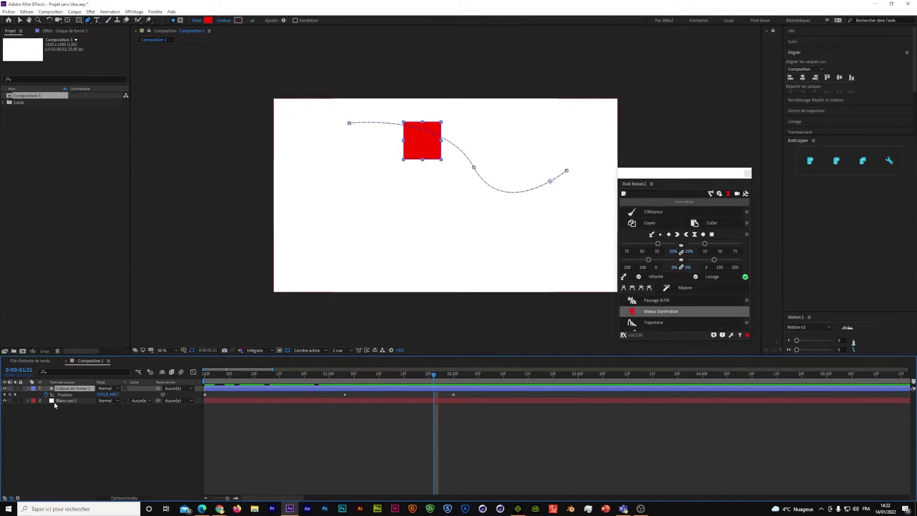
pyautogui.press('Delete')
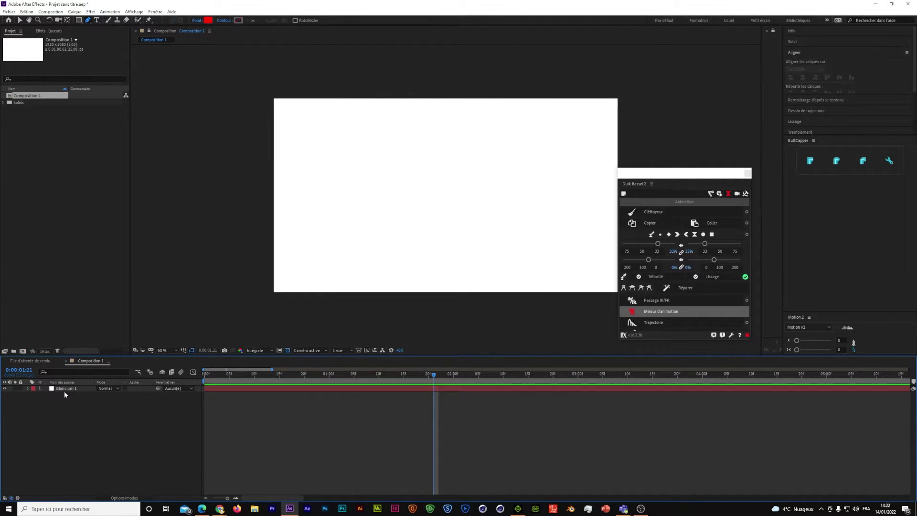
# Step: Draw a new red square left of centre, select its layer, and return to 0:00
pyautogui.click(79, 20)
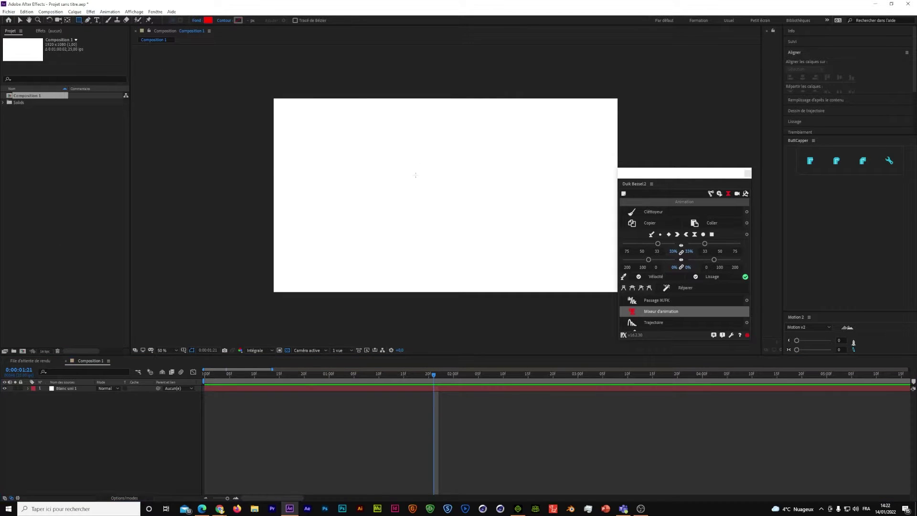
pyautogui.moveTo(307, 154); pyautogui.dragTo(363, 209)
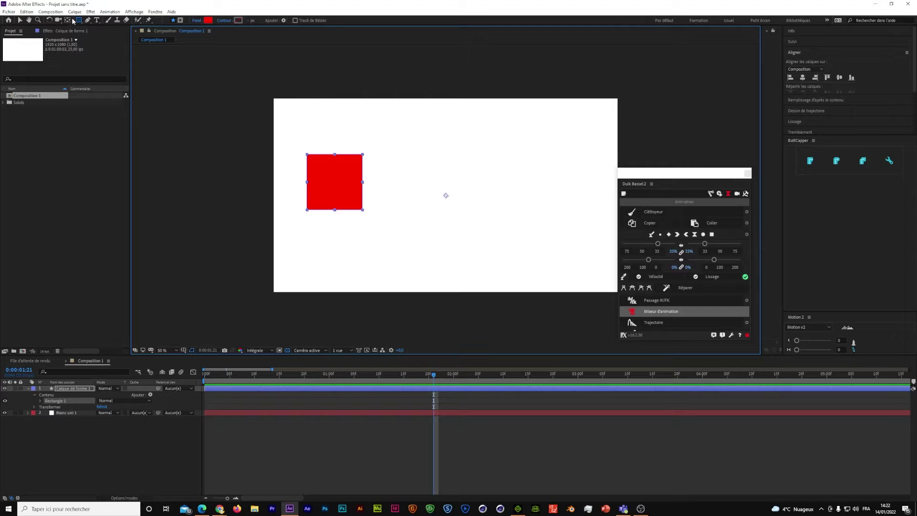
pyautogui.press('v')
pyautogui.click(144, 472)
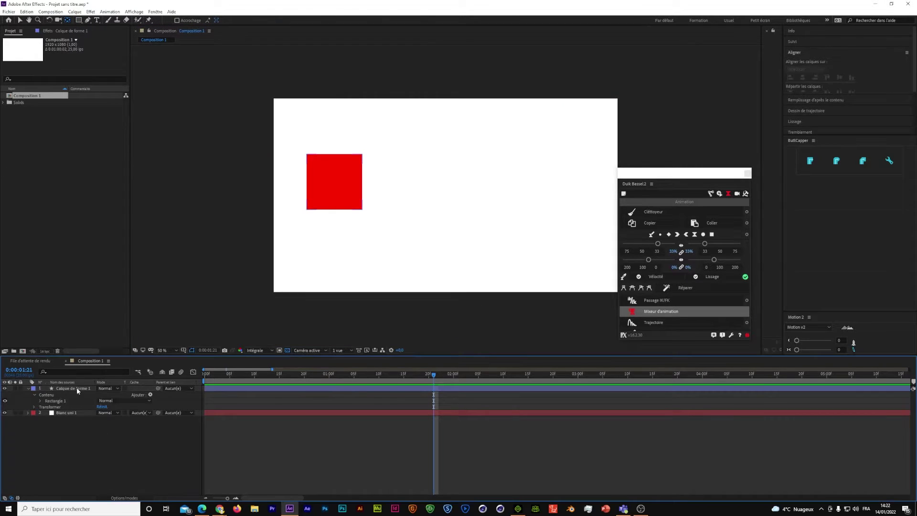
pyautogui.click(77, 388)
pyautogui.click(447, 196)
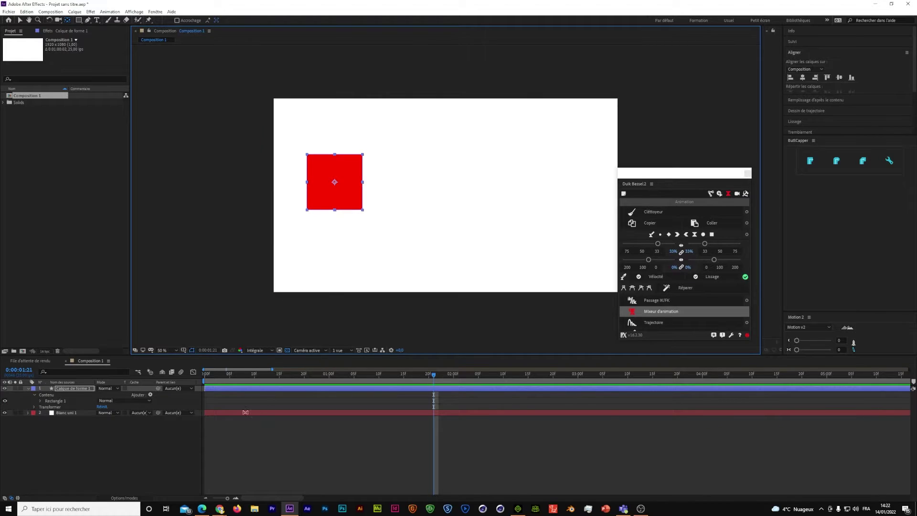
pyautogui.moveTo(229, 373); pyautogui.dragTo(196, 400)
# Step: Keyframe the square's Position at 0:00, then slide it to the right side at 1:00
pyautogui.press('p')
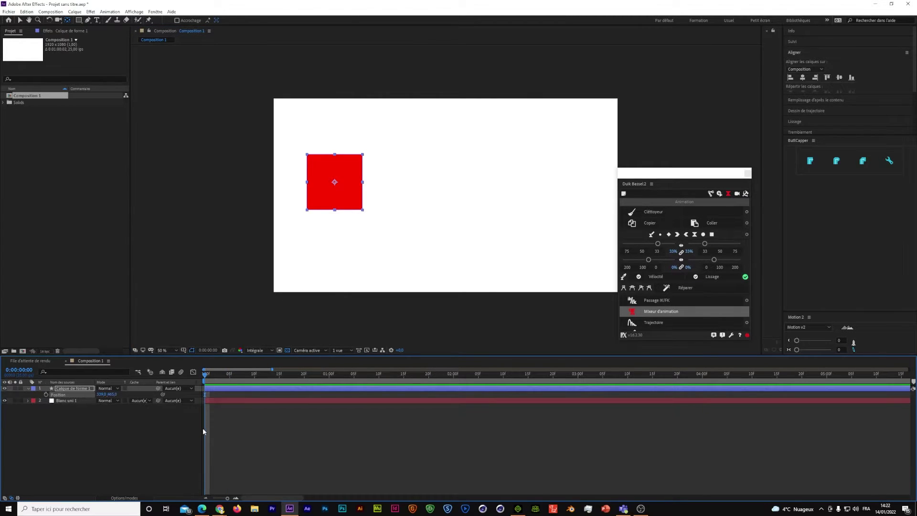
pyautogui.click(46, 394)
pyautogui.moveTo(203, 375); pyautogui.dragTo(330, 380)
pyautogui.click(20, 20)
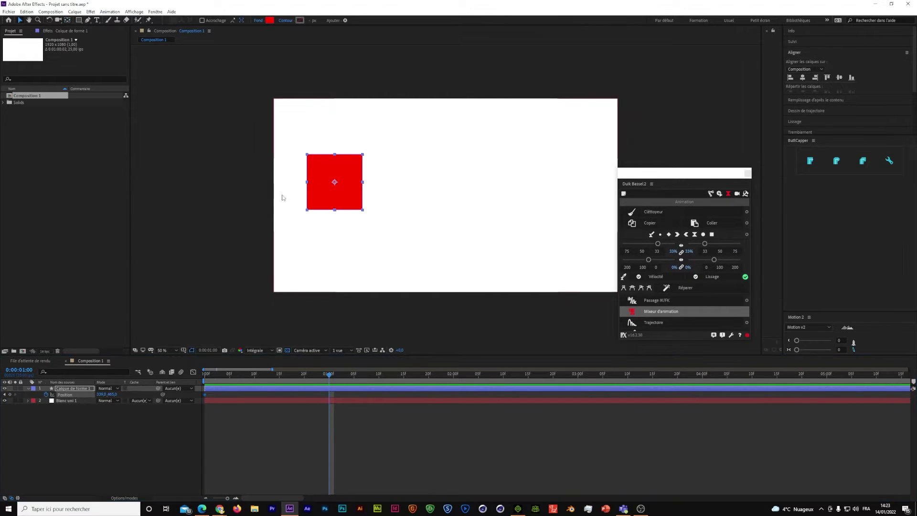
pyautogui.moveTo(328, 194); pyautogui.dragTo(529, 194)
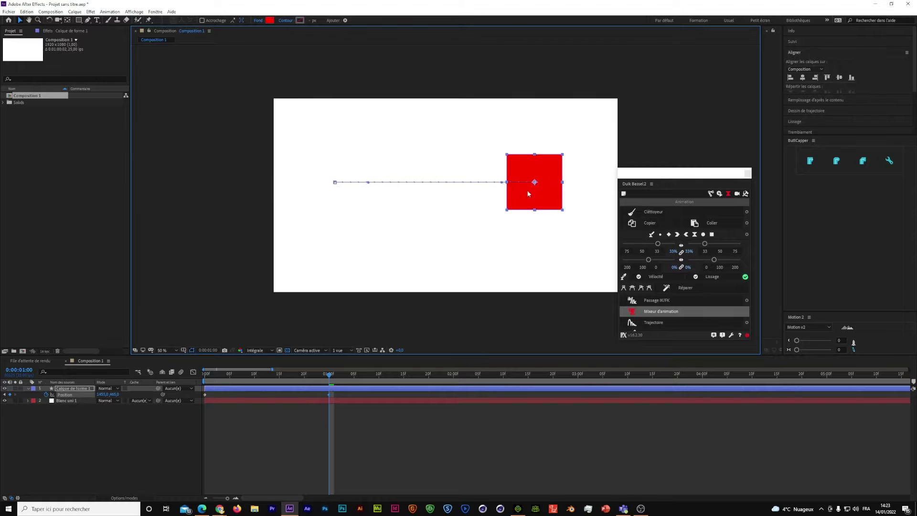
pyautogui.moveTo(329, 374); pyautogui.dragTo(329, 394)
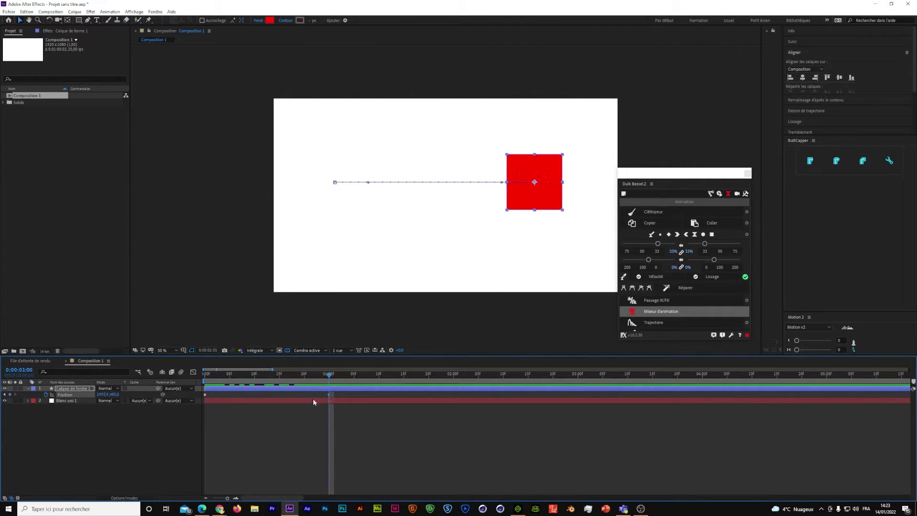
pyautogui.press('Home')
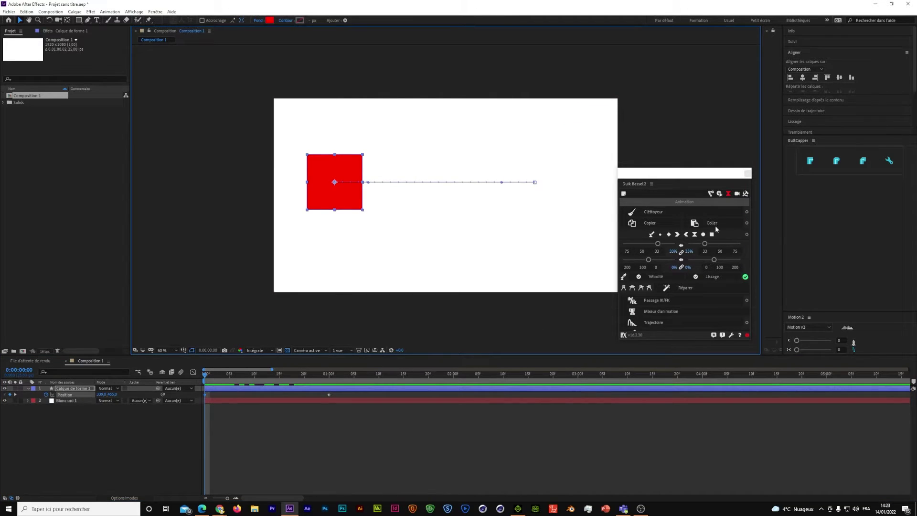
# Step: Ease the motion into the end keyframe, play the preview, and stop at frame 17
pyautogui.click(678, 235)
pyautogui.press('space')
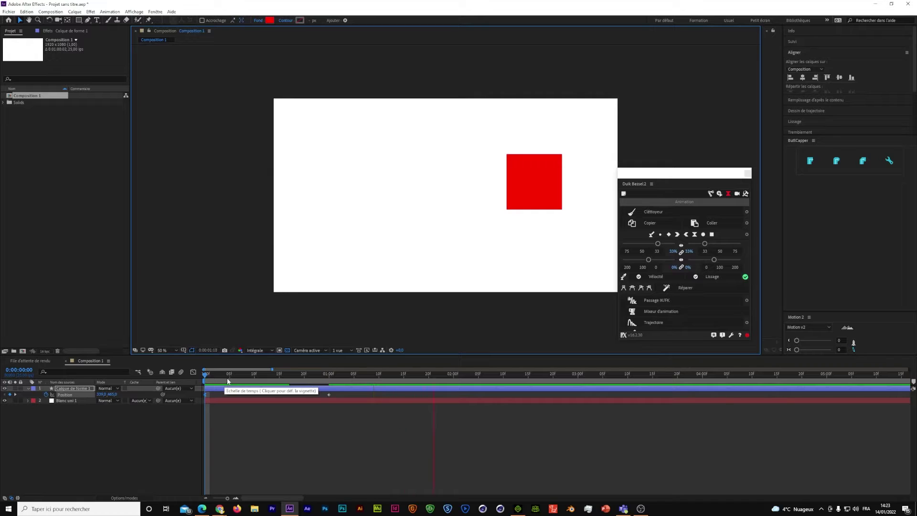
pyautogui.press('space')
pyautogui.press('space')
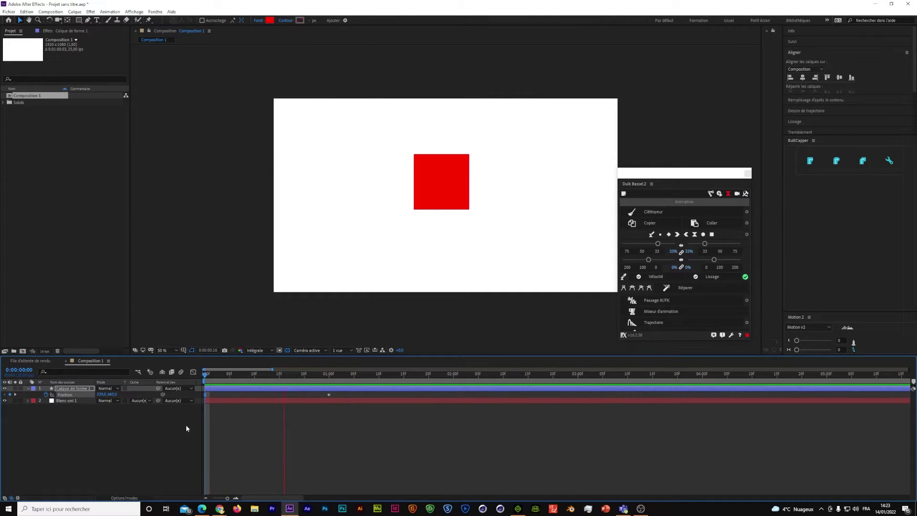
pyautogui.press('space')
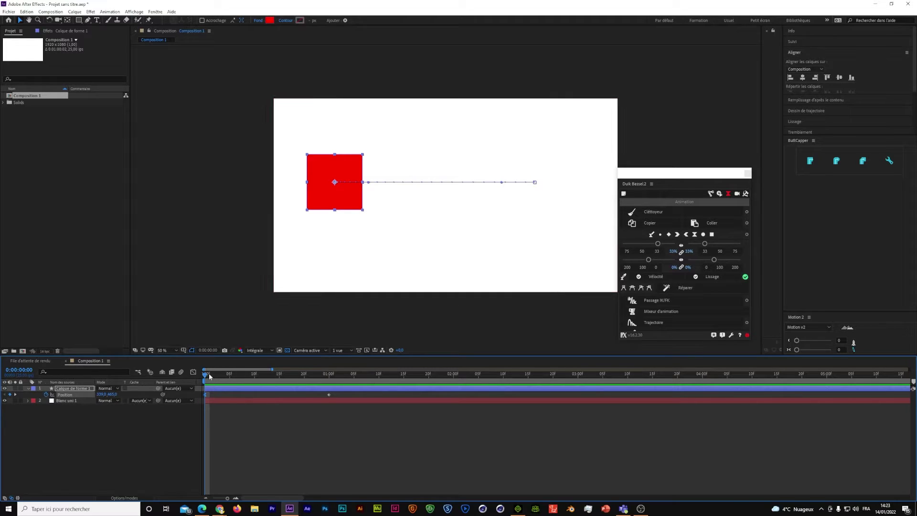
pyautogui.moveTo(206, 373); pyautogui.dragTo(330, 394)
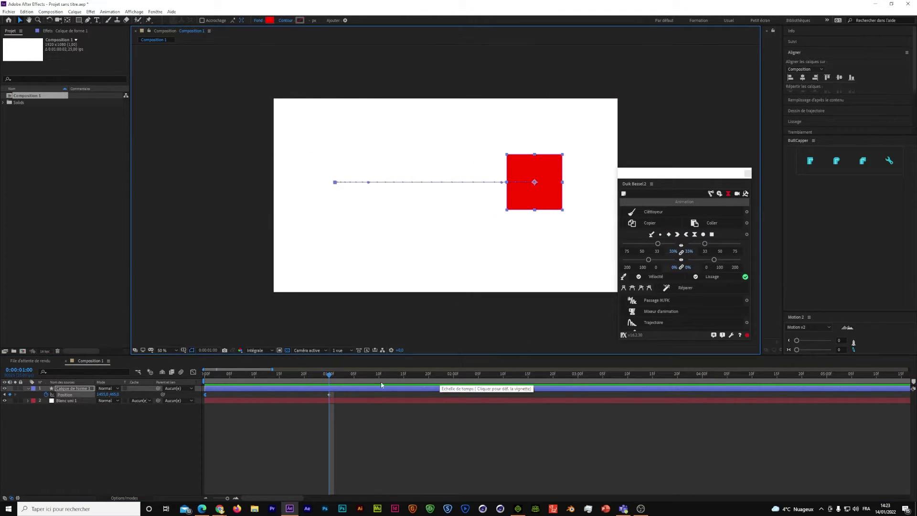
pyautogui.press('pageup')
pyautogui.click(289, 380)
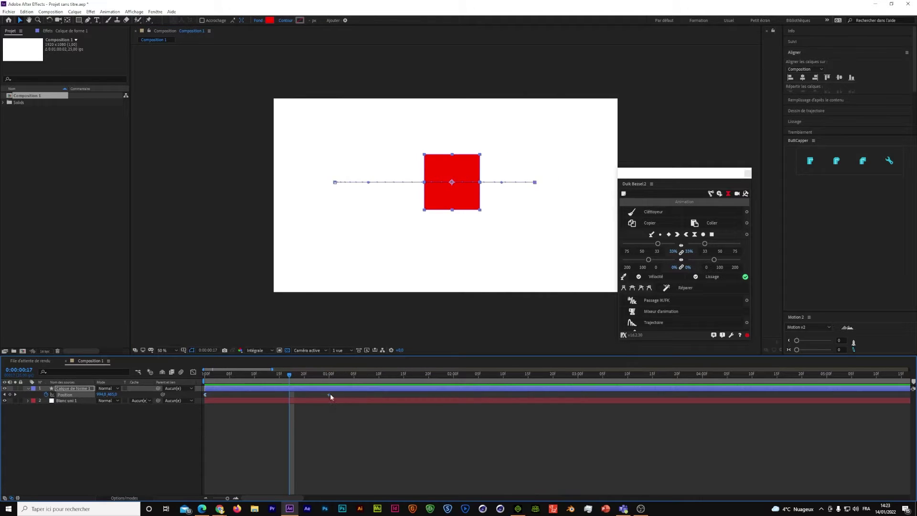
# Step: Apply Easy Ease In to the square's Position keyframes
pyautogui.click(682, 242)
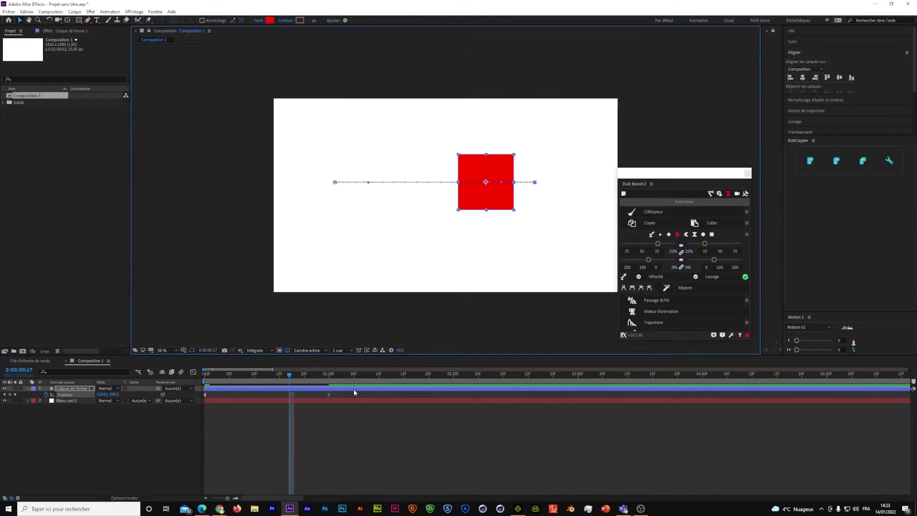
pyautogui.press('Home')
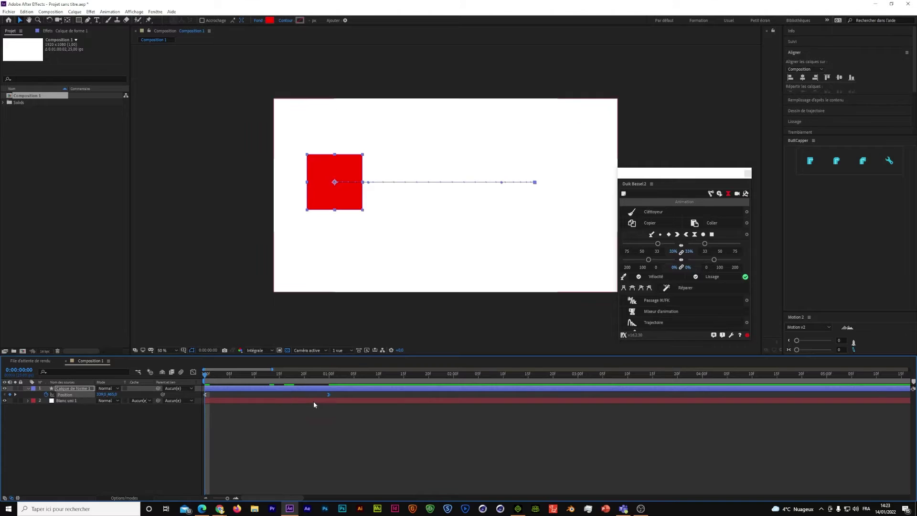
pyautogui.rightClick(328, 395)
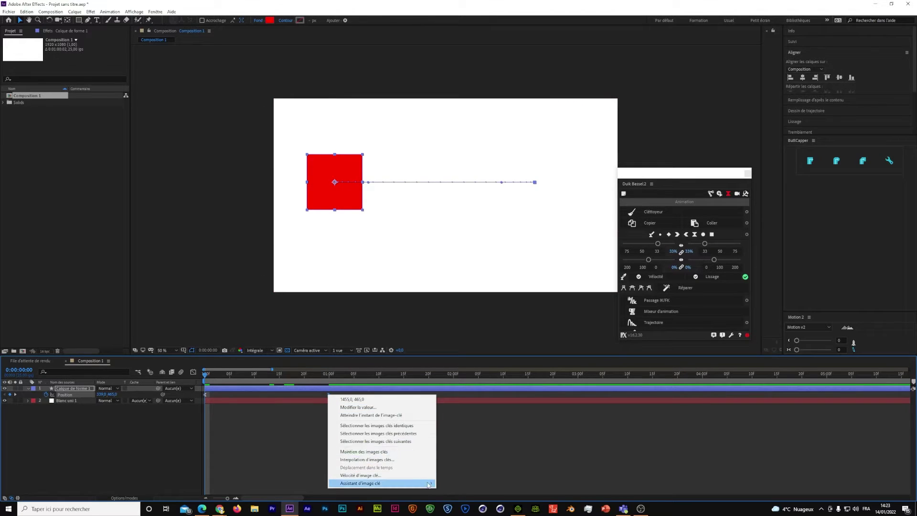
pyautogui.moveTo(406, 483)
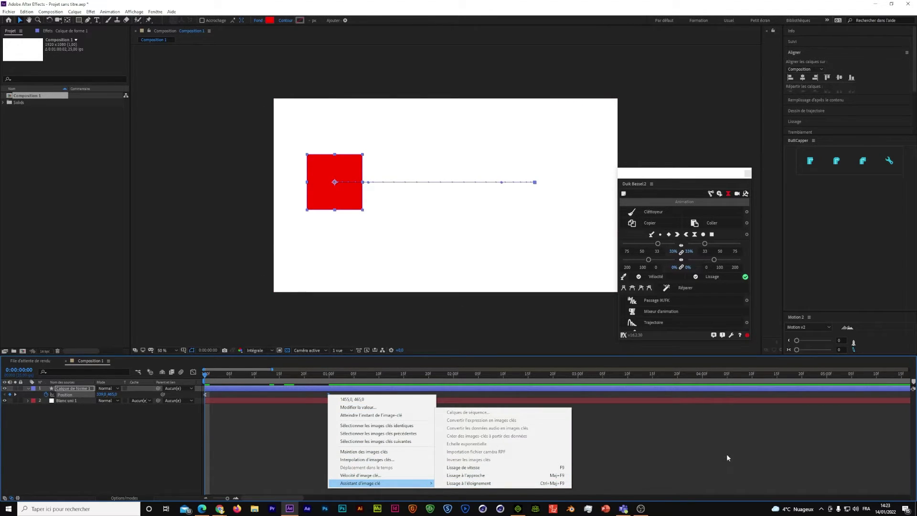
pyautogui.click(480, 424)
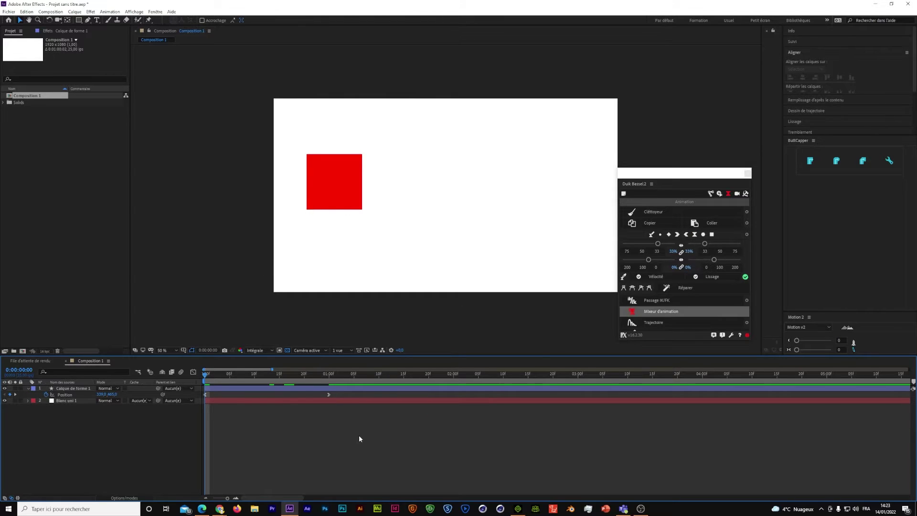
# Step: Add a Position keyframe at frame 10 and set it to rove across time
pyautogui.moveTo(204, 375); pyautogui.dragTo(253, 377)
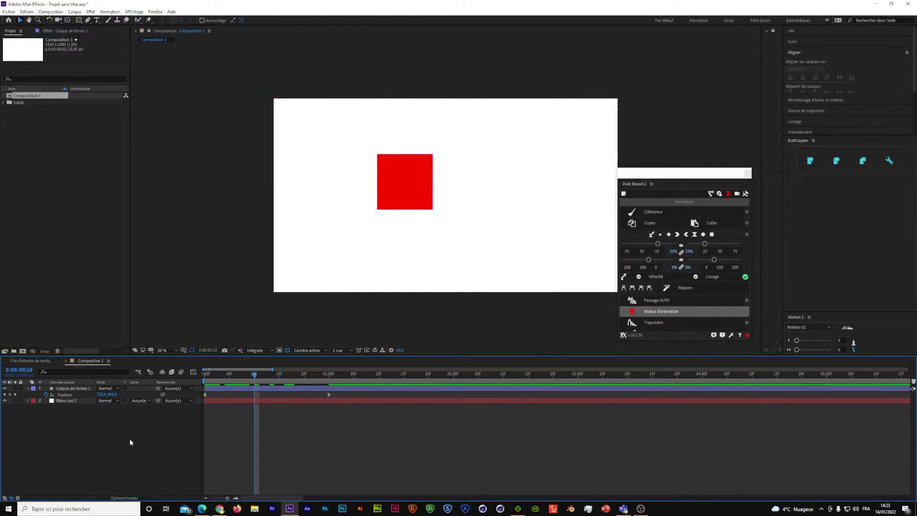
pyautogui.click(10, 394)
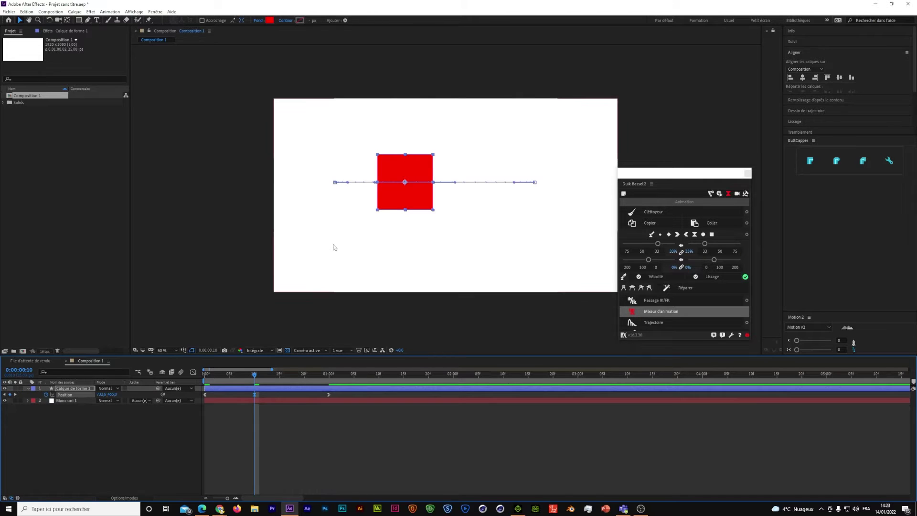
pyautogui.click(661, 235)
pyautogui.rightClick(253, 399)
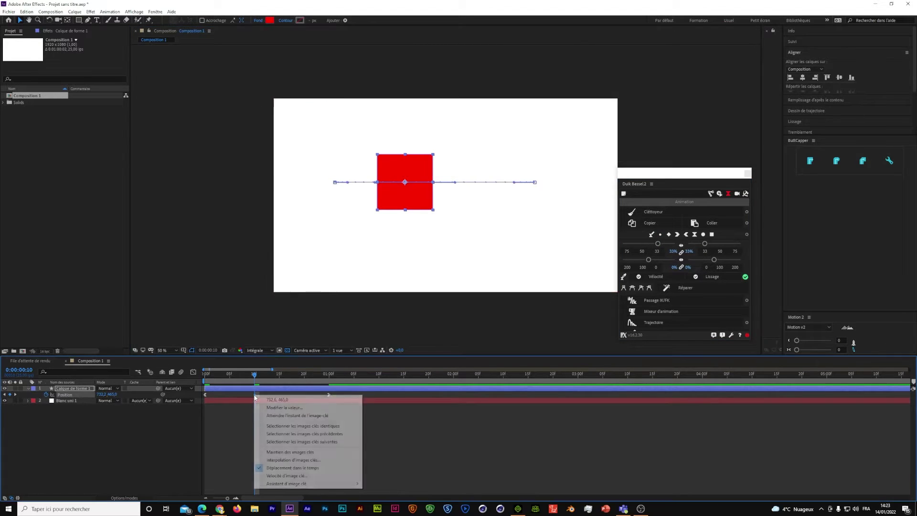
pyautogui.click(210, 474)
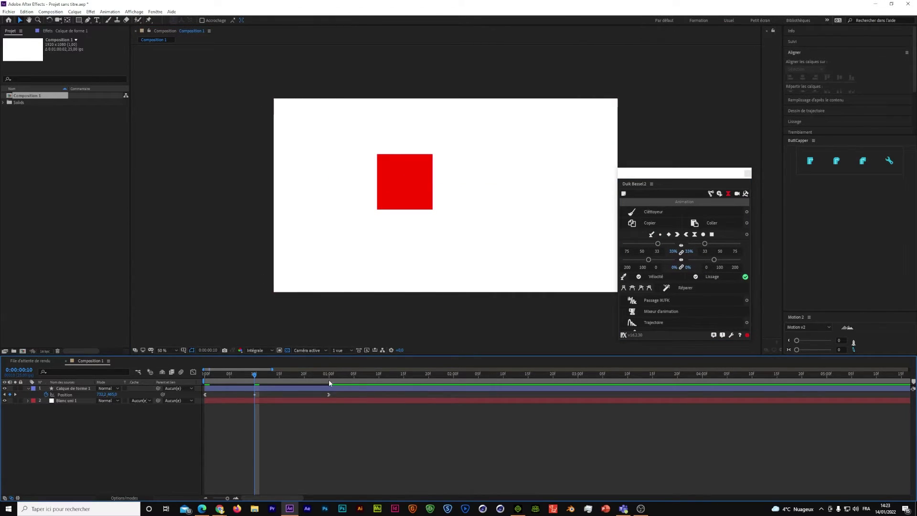
pyautogui.moveTo(255, 378); pyautogui.dragTo(279, 393)
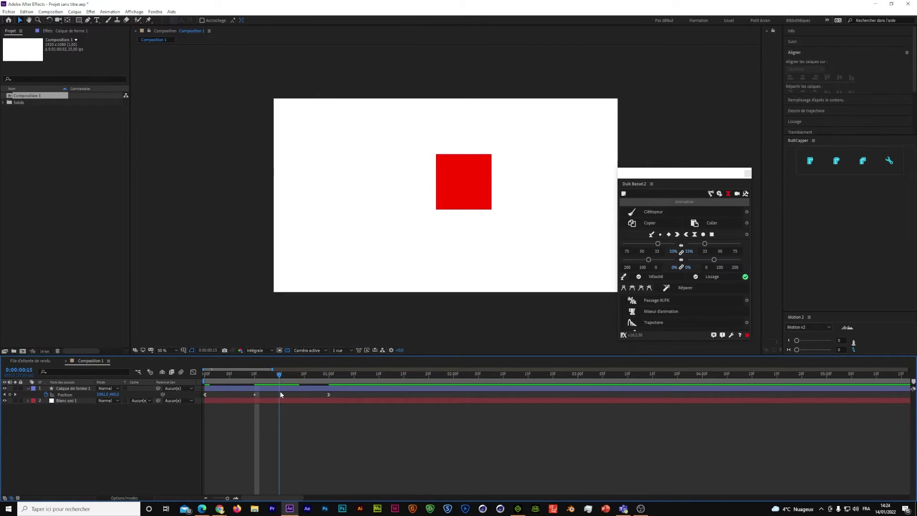
# Step: Add a Position keyframe at frame 15 and change its interpolation type
pyautogui.click(10, 394)
pyautogui.click(650, 235)
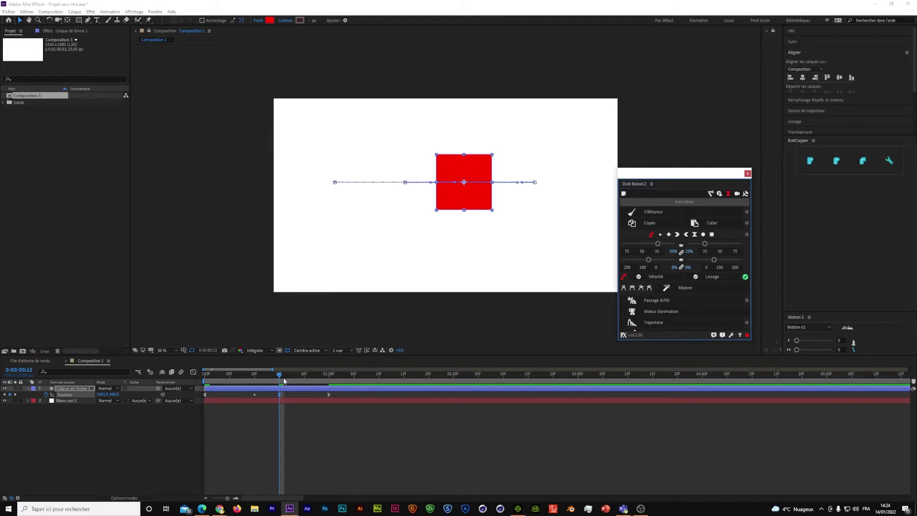
pyautogui.moveTo(279, 376)
pyautogui.mouseDown()
pyautogui.moveTo(240, 391)
pyautogui.moveTo(379, 402)
pyautogui.mouseUp()
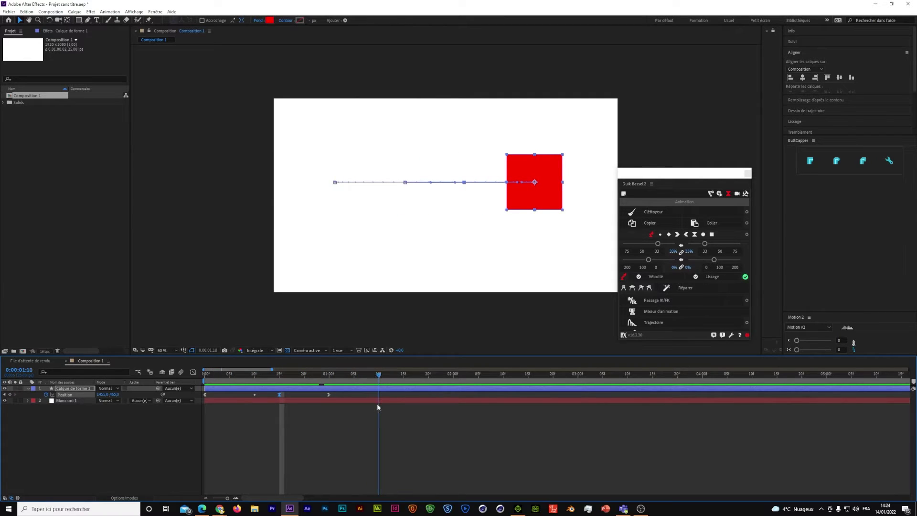
# Step: Add a Position keyframe at 0:00:01:10 and scrub to review the motion
pyautogui.click(704, 237)
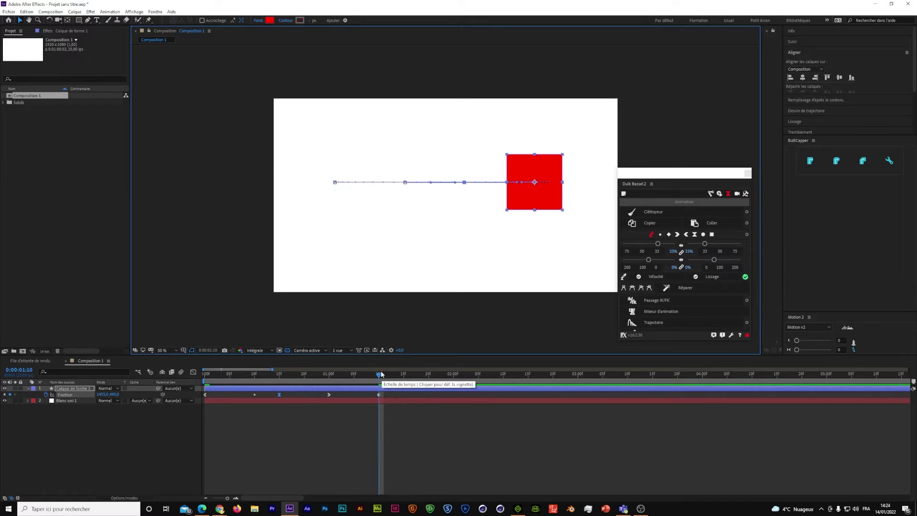
pyautogui.moveTo(379, 376); pyautogui.dragTo(332, 399)
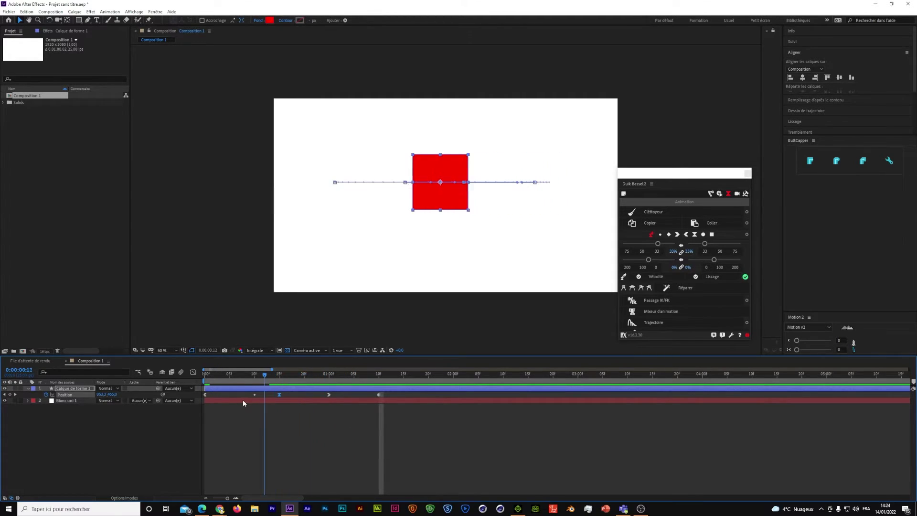
pyautogui.moveTo(332, 399)
pyautogui.mouseDown()
pyautogui.moveTo(234, 402)
pyautogui.moveTo(354, 408)
pyautogui.mouseUp()
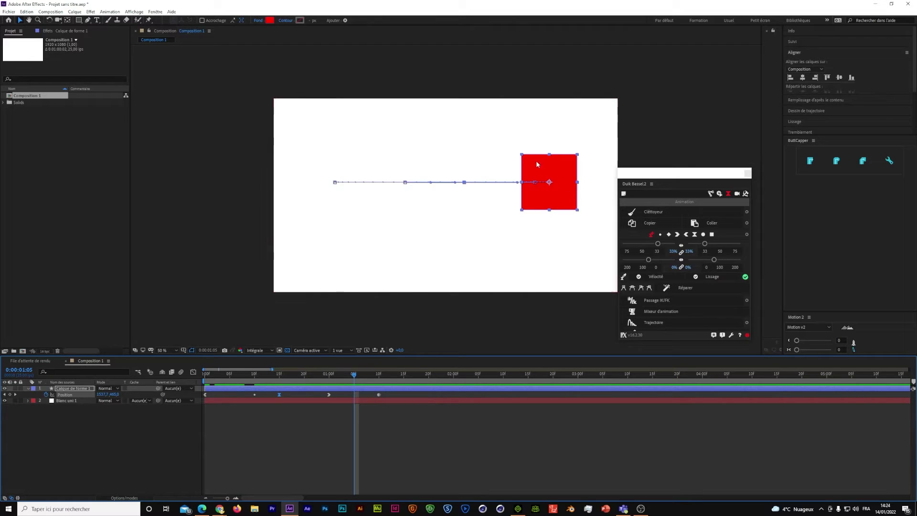
# Step: Set the last Position keyframe's temporal interpolation to Linéaire
pyautogui.rightClick(379, 395)
pyautogui.click(408, 461)
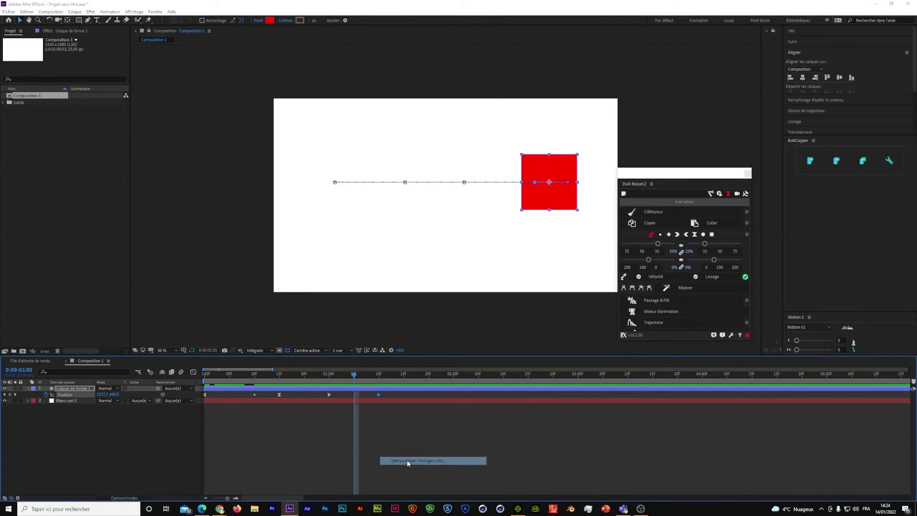
pyautogui.click(180, 309)
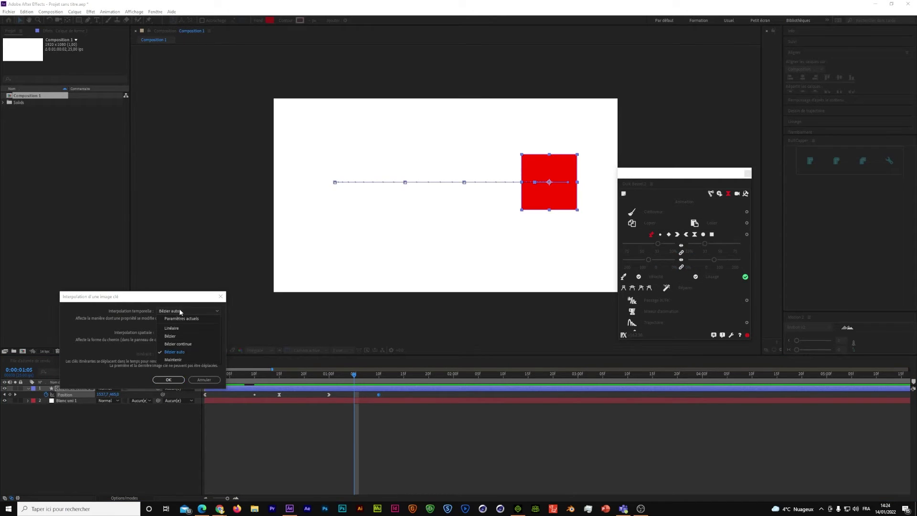
pyautogui.click(176, 331)
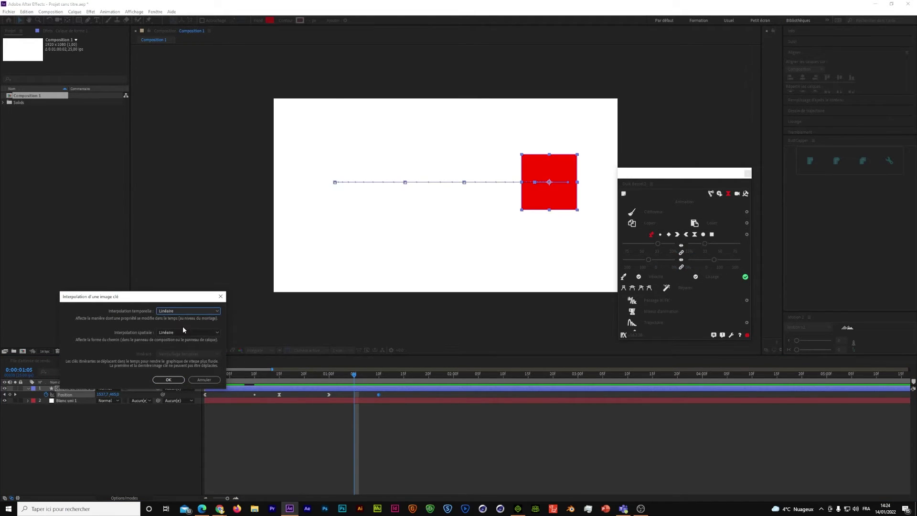
pyautogui.click(166, 379)
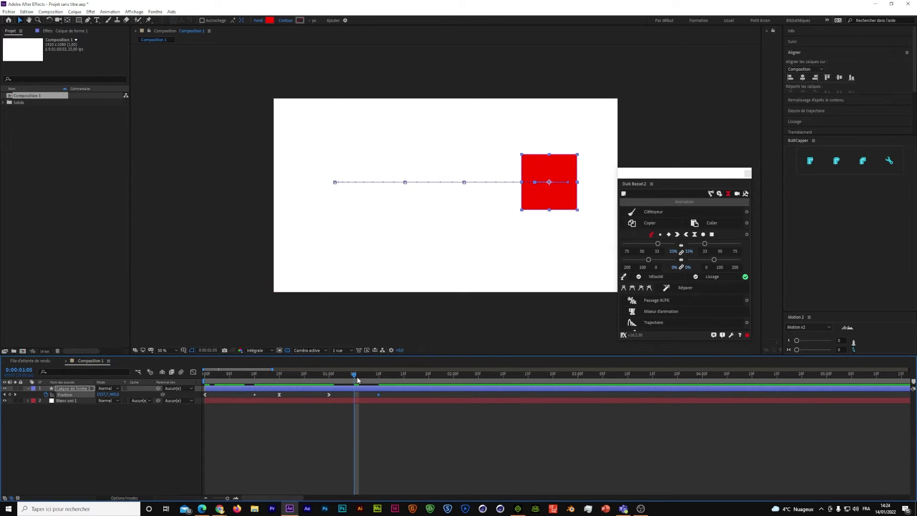
# Step: Shorten the keyframe's right path handle and play the animation back
pyautogui.moveTo(369, 377); pyautogui.dragTo(328, 399)
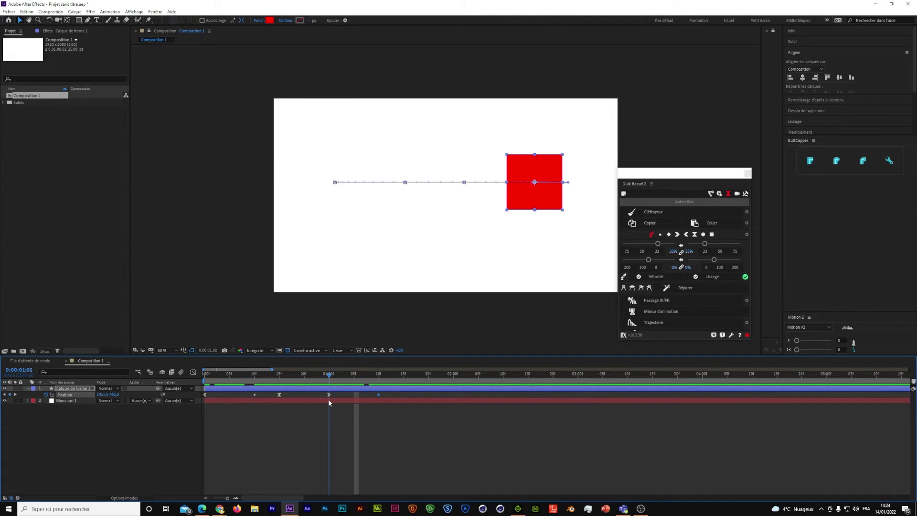
pyautogui.moveTo(568, 182); pyautogui.dragTo(536, 184)
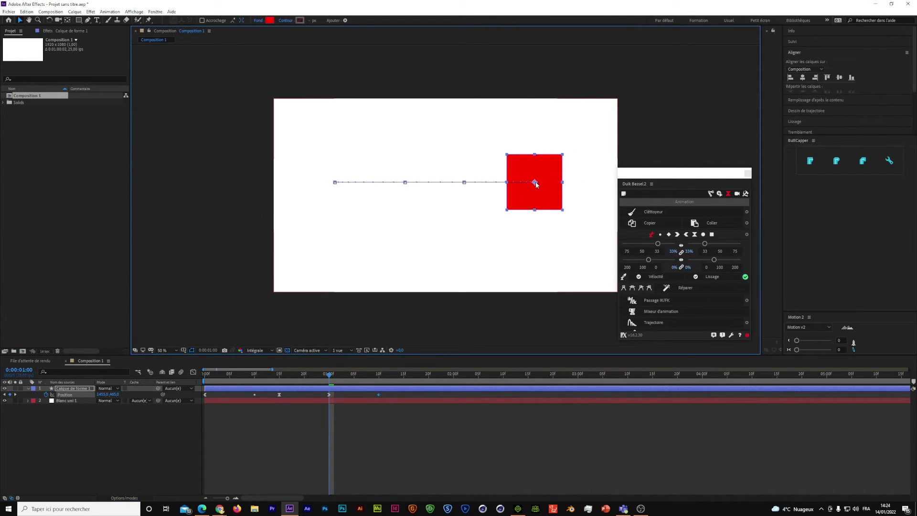
pyautogui.moveTo(334, 380)
pyautogui.mouseDown()
pyautogui.moveTo(316, 396)
pyautogui.moveTo(423, 395)
pyautogui.mouseUp()
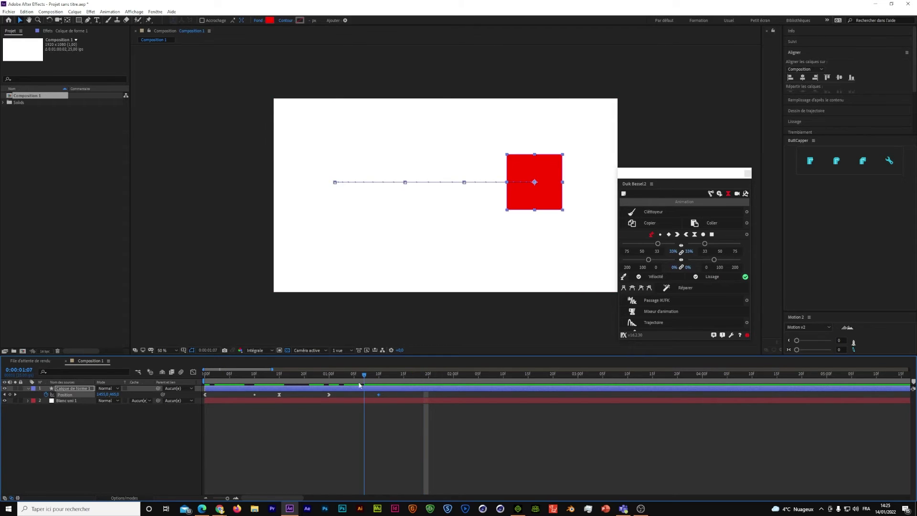
pyautogui.moveTo(425, 374); pyautogui.dragTo(205, 375)
pyautogui.press('space')
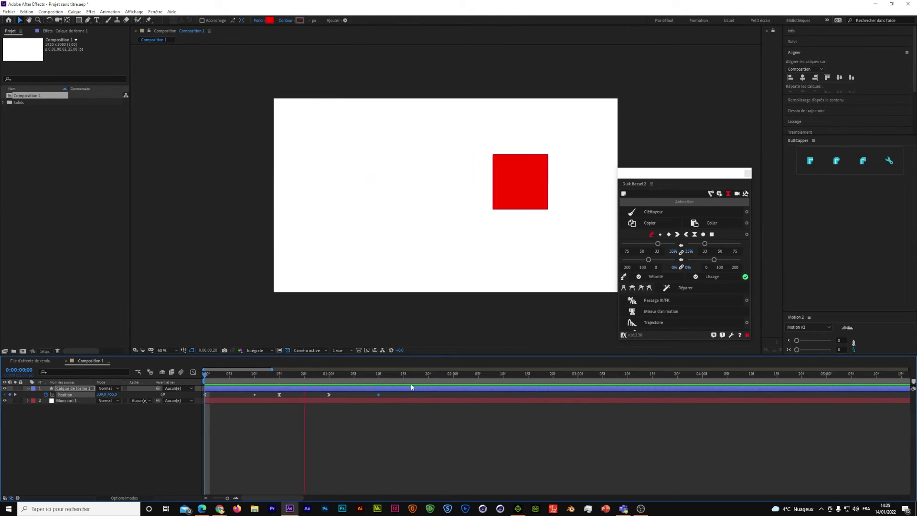
pyautogui.click(404, 377)
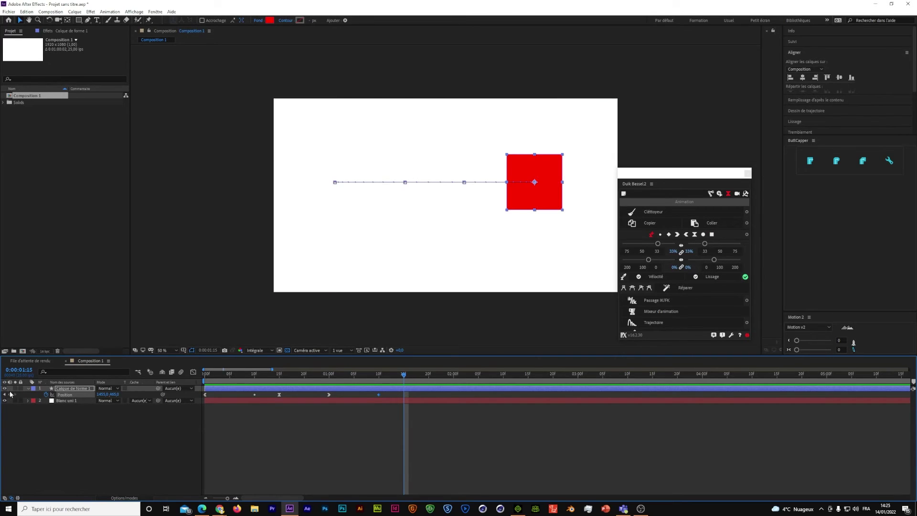
# Step: Make the 1:15 keyframe a hold, then move the square down-left at 2:03 and top-left at 2:23
pyautogui.click(711, 234)
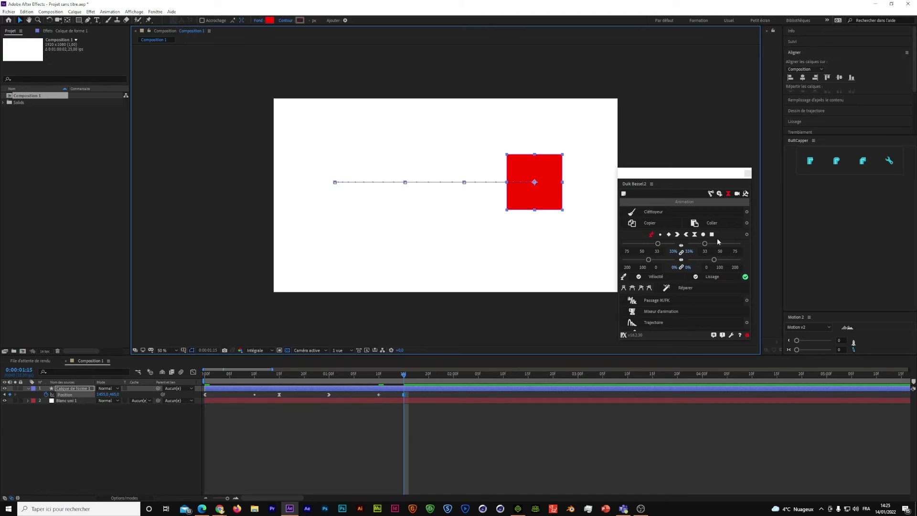
pyautogui.click(712, 234)
pyautogui.moveTo(405, 376); pyautogui.dragTo(470, 376)
pyautogui.moveTo(544, 196)
pyautogui.mouseDown()
pyautogui.moveTo(529, 270)
pyautogui.moveTo(501, 262)
pyautogui.moveTo(365, 152)
pyautogui.mouseUp()
pyautogui.click(568, 374)
pyautogui.rightClick(389, 148)
pyautogui.click(385, 141)
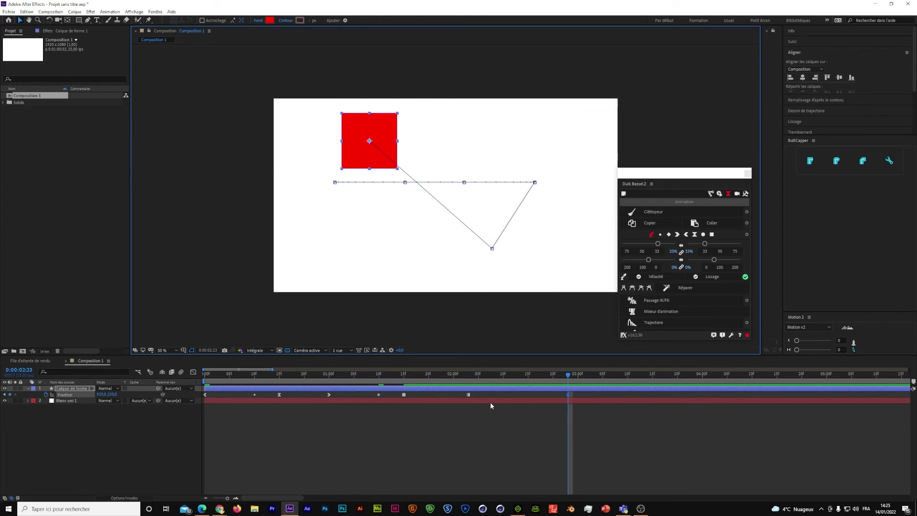
pyautogui.moveTo(568, 374)
pyautogui.mouseDown()
pyautogui.moveTo(577, 390)
pyautogui.moveTo(506, 417)
pyautogui.mouseUp()
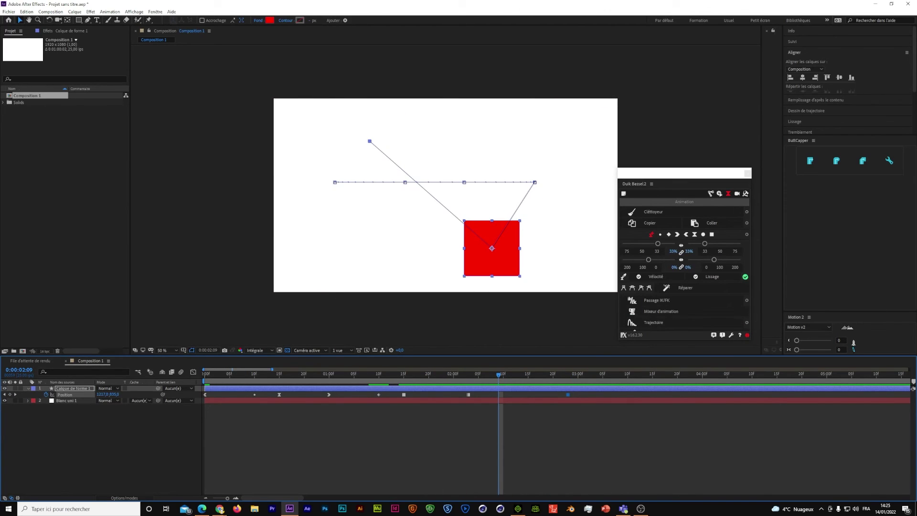
# Step: Add further keyframes around 0:00:01:20–0:00:02:05, then deselect the shape layer
pyautogui.click(652, 237)
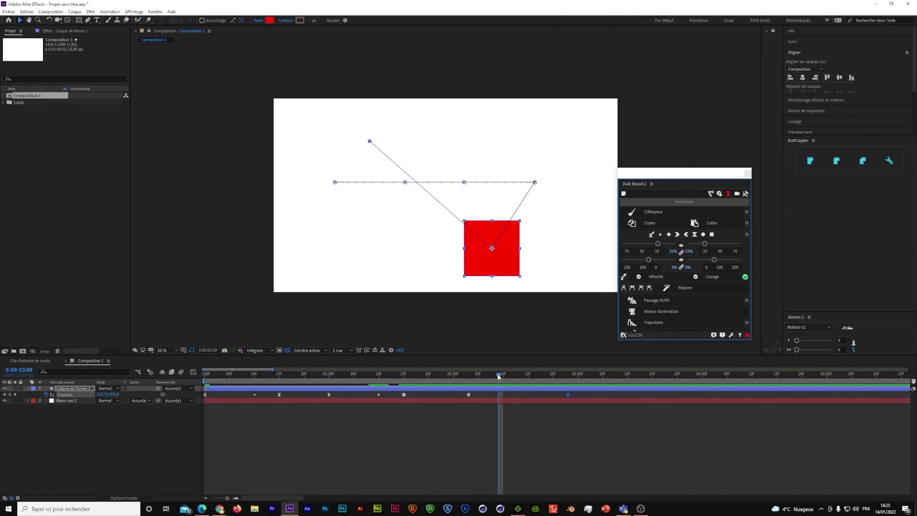
pyautogui.click(446, 386)
pyautogui.press('pageup')
pyautogui.press('pageup')
pyautogui.press('pageup')
pyautogui.click(444, 382)
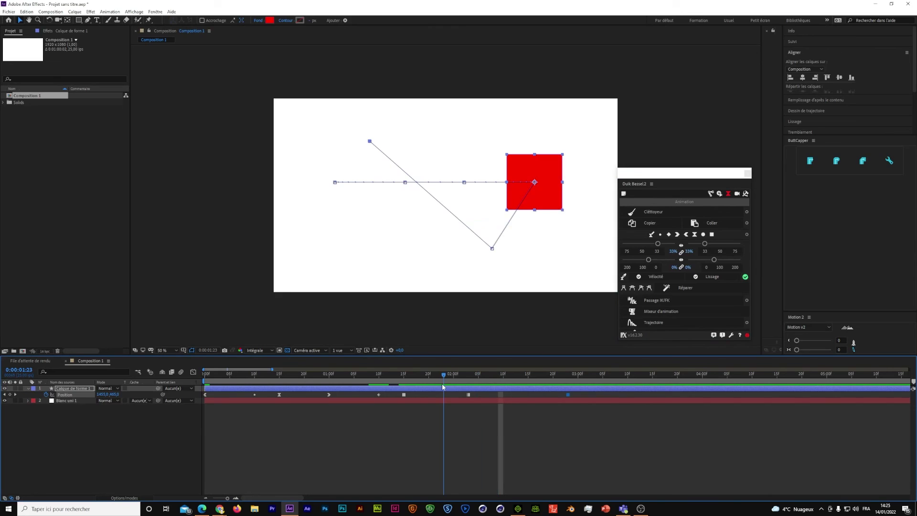
pyautogui.click(651, 237)
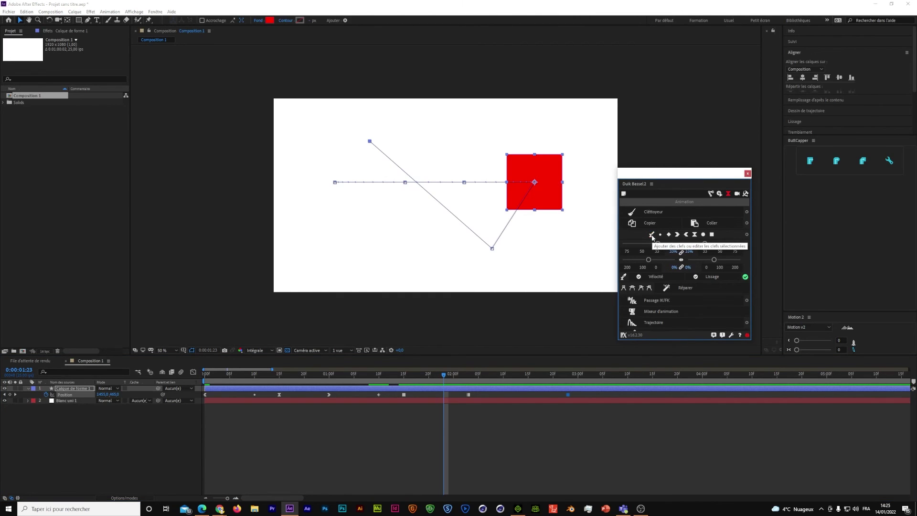
pyautogui.moveTo(444, 377); pyautogui.dragTo(429, 377)
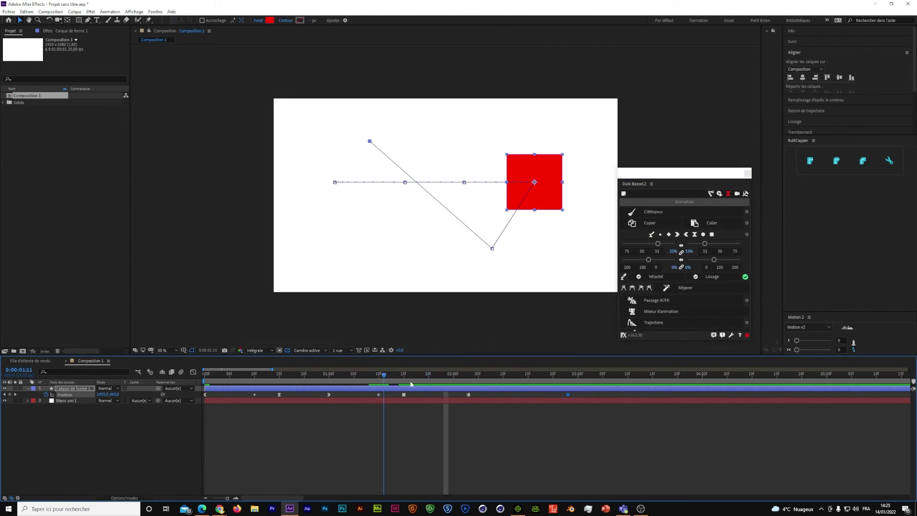
pyautogui.rightClick(433, 396)
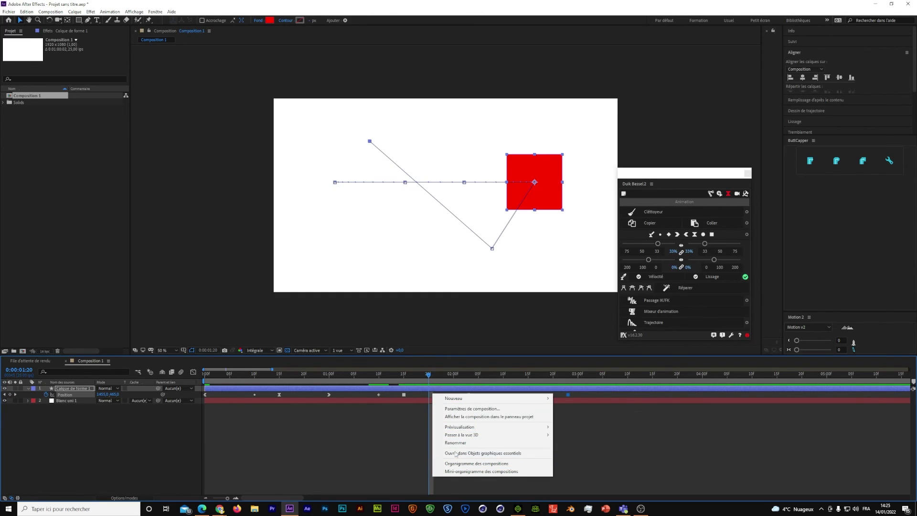
pyautogui.click(423, 430)
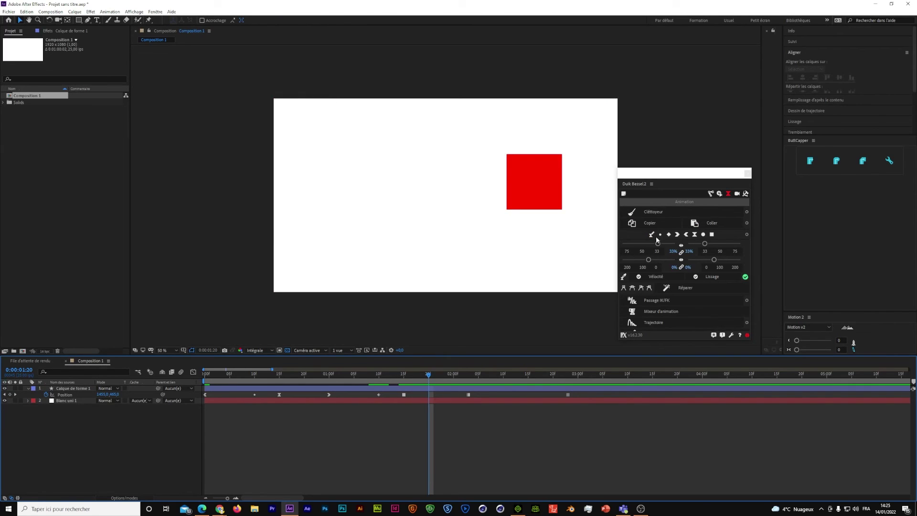